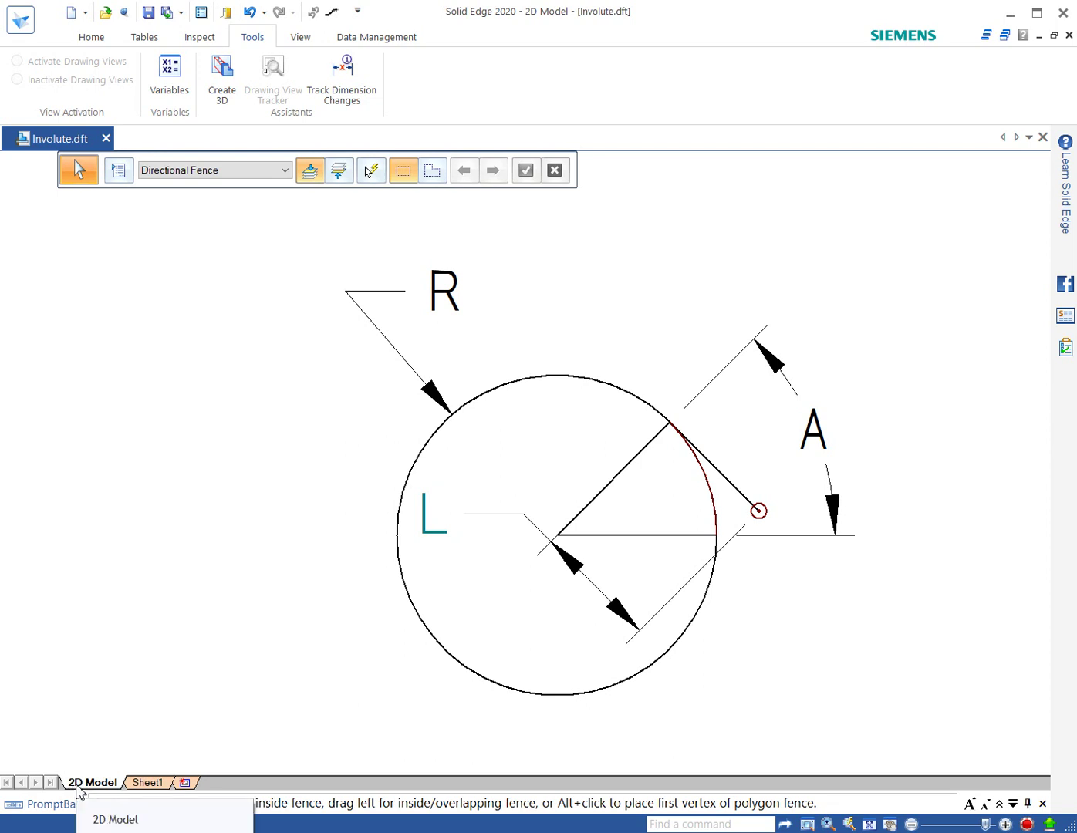
On the Home tab, turn Relationship Handles on, then off again
click(92, 37)
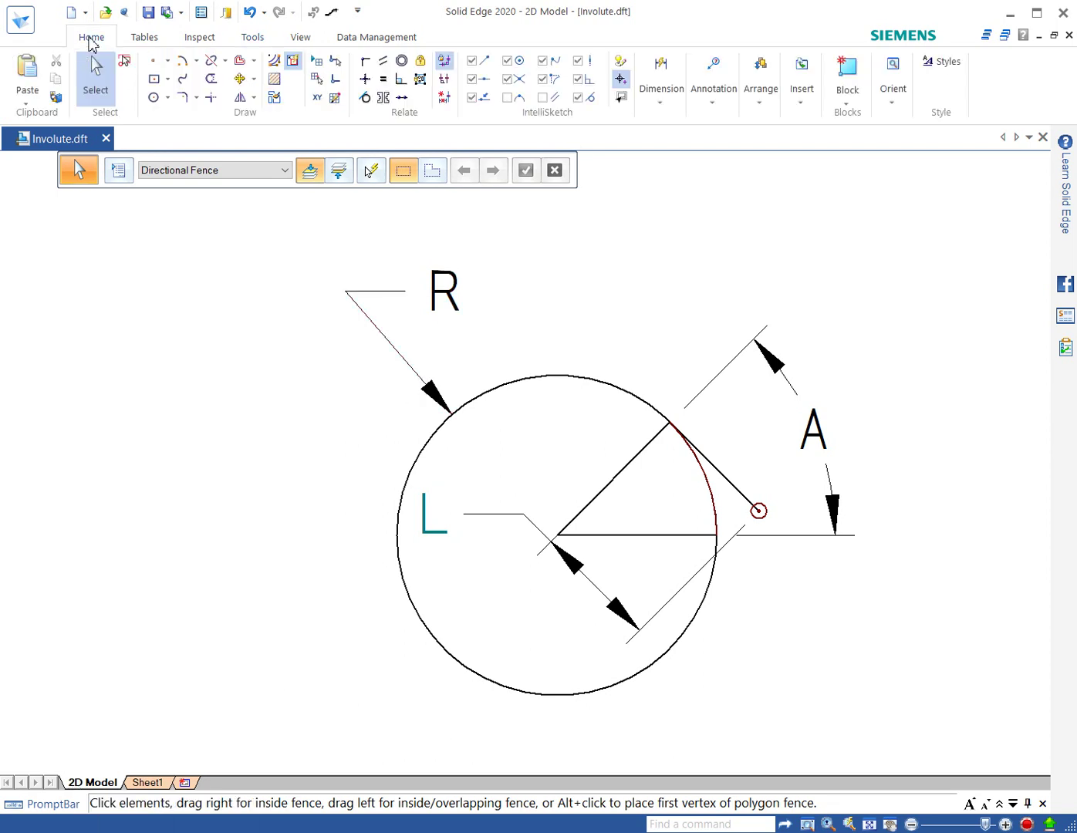
click(444, 82)
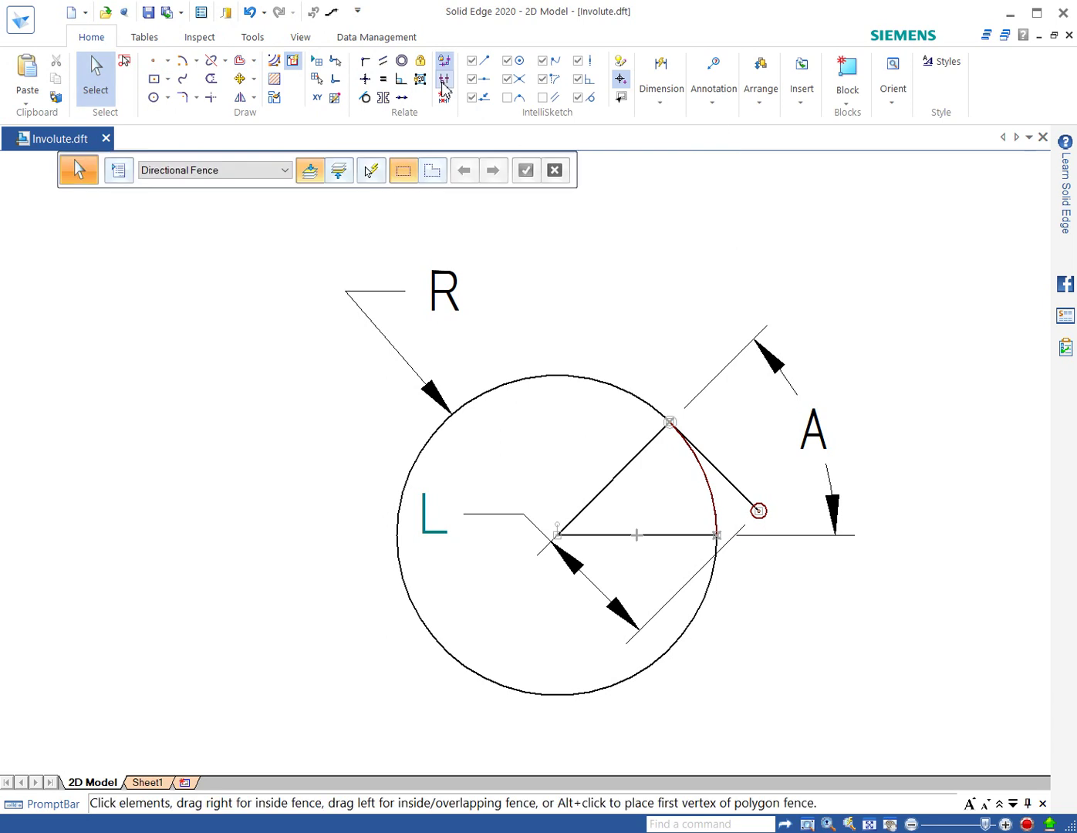
click(443, 82)
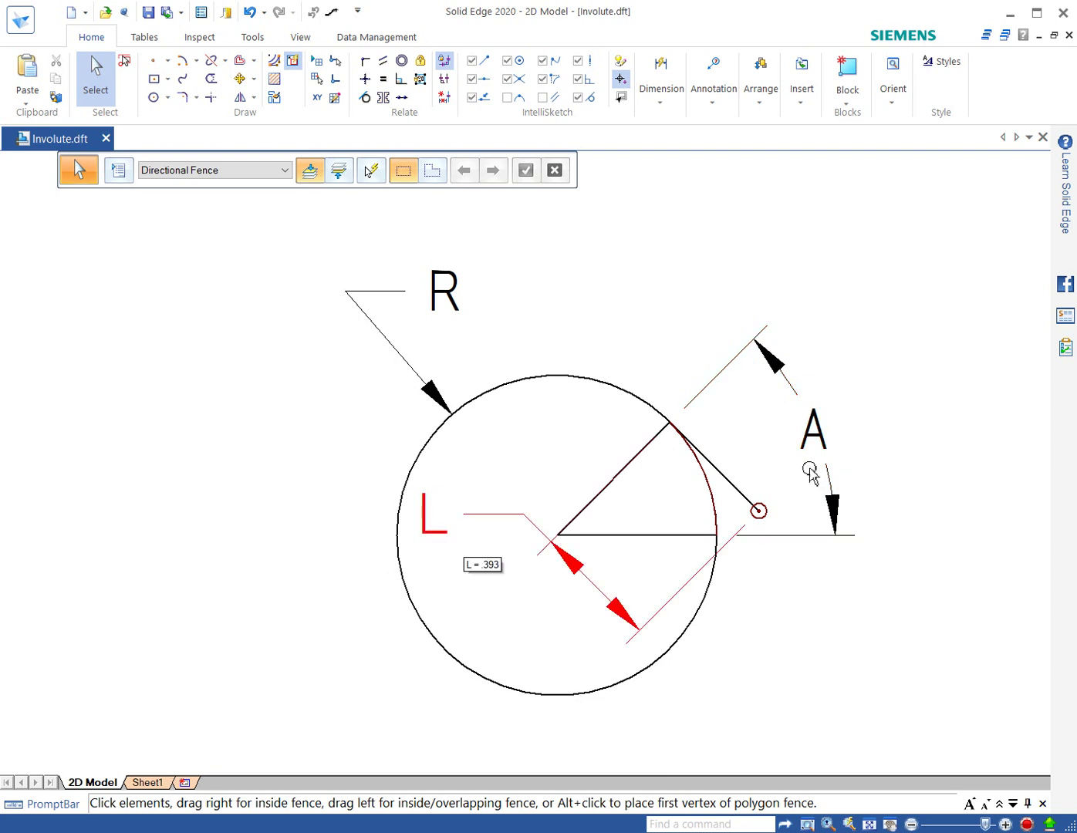
Inspect the shortcut menu of angle dimension A, then dismiss it without changes
click(814, 441)
right_click(816, 446)
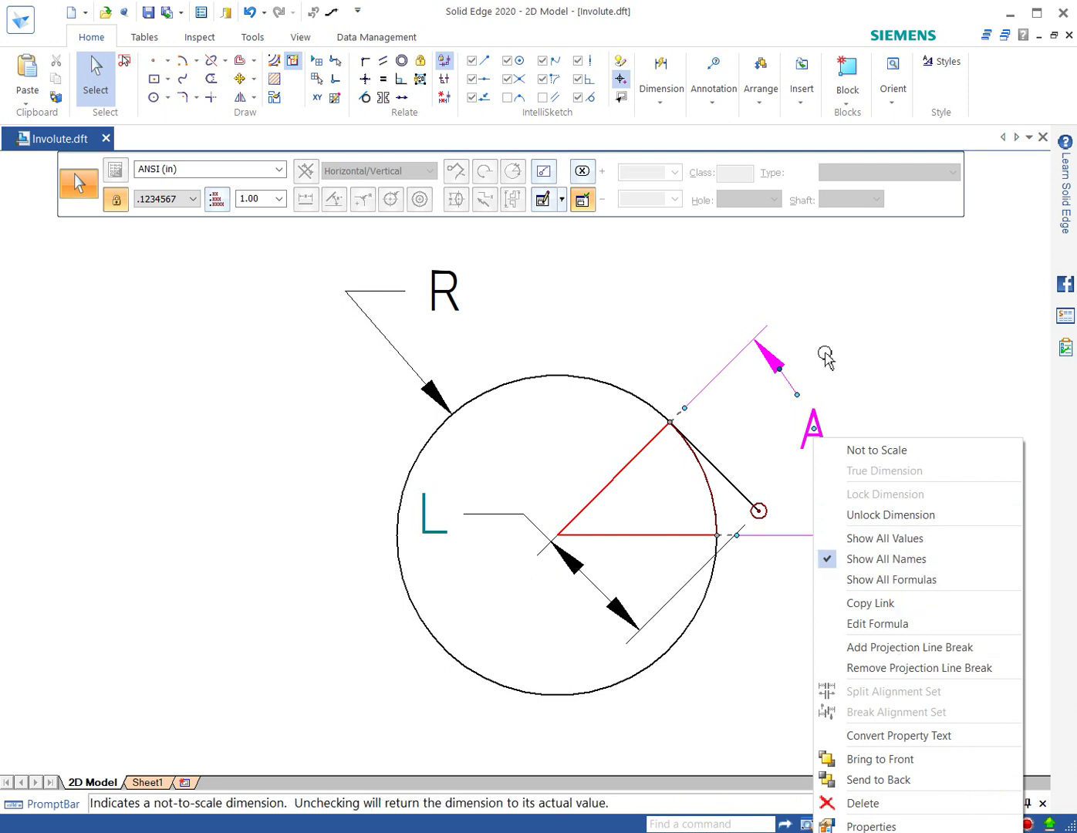
key(Escape)
key(Escape)
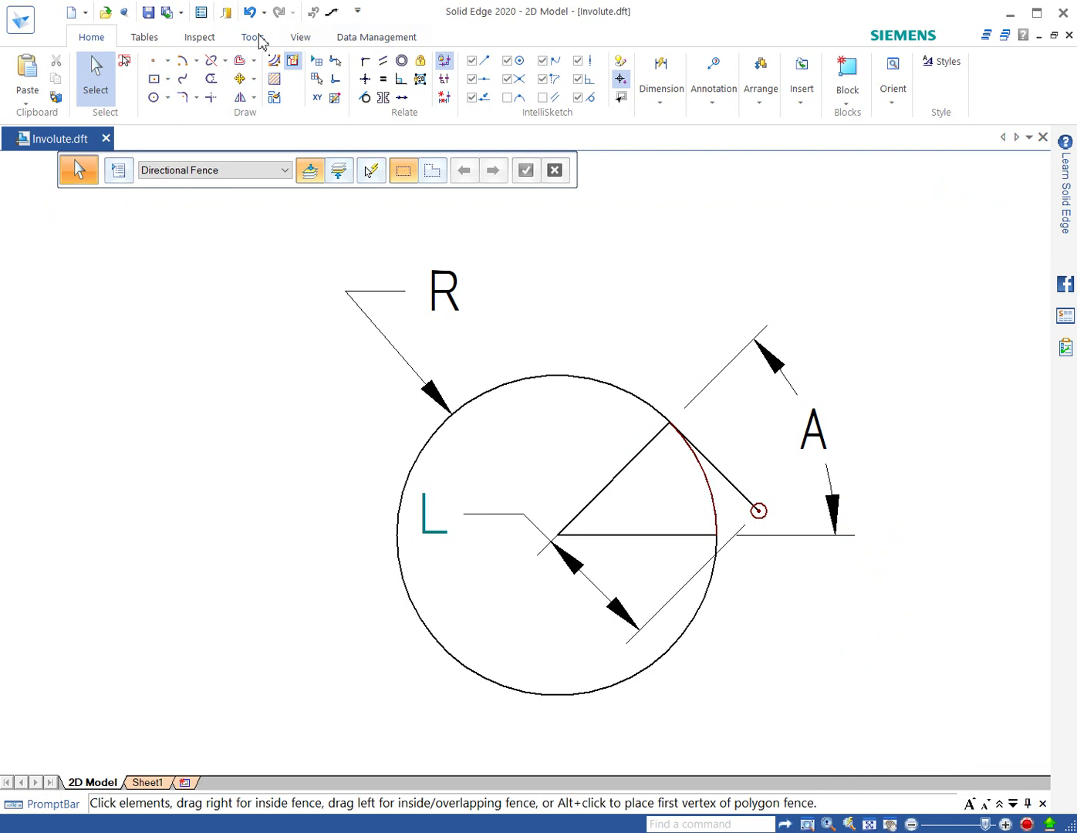
Check in the Variable Table that L is driven by AL = RADIANS(A)*R (0.3926991 in)
click(251, 39)
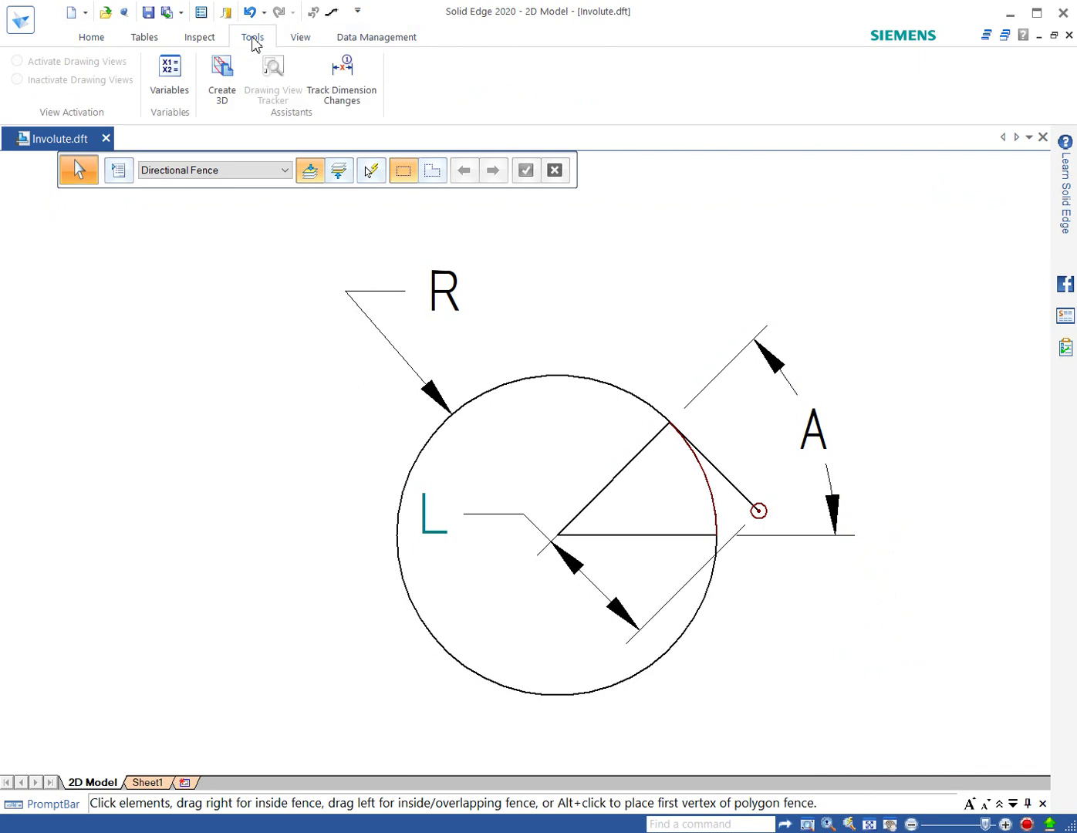
click(176, 91)
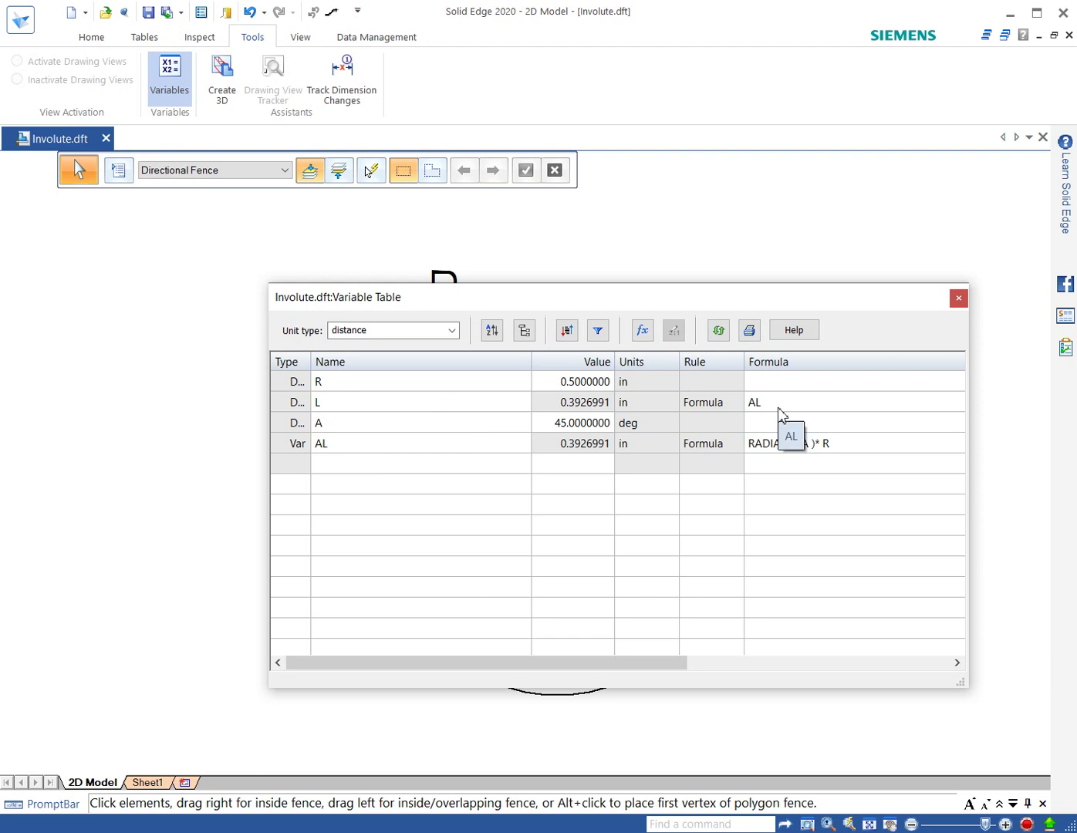
click(321, 403)
mouse_move(512, 303)
mouse_down()
mouse_move(444, 548)
mouse_move(478, 652)
mouse_move(398, 254)
mouse_move(367, 245)
mouse_up()
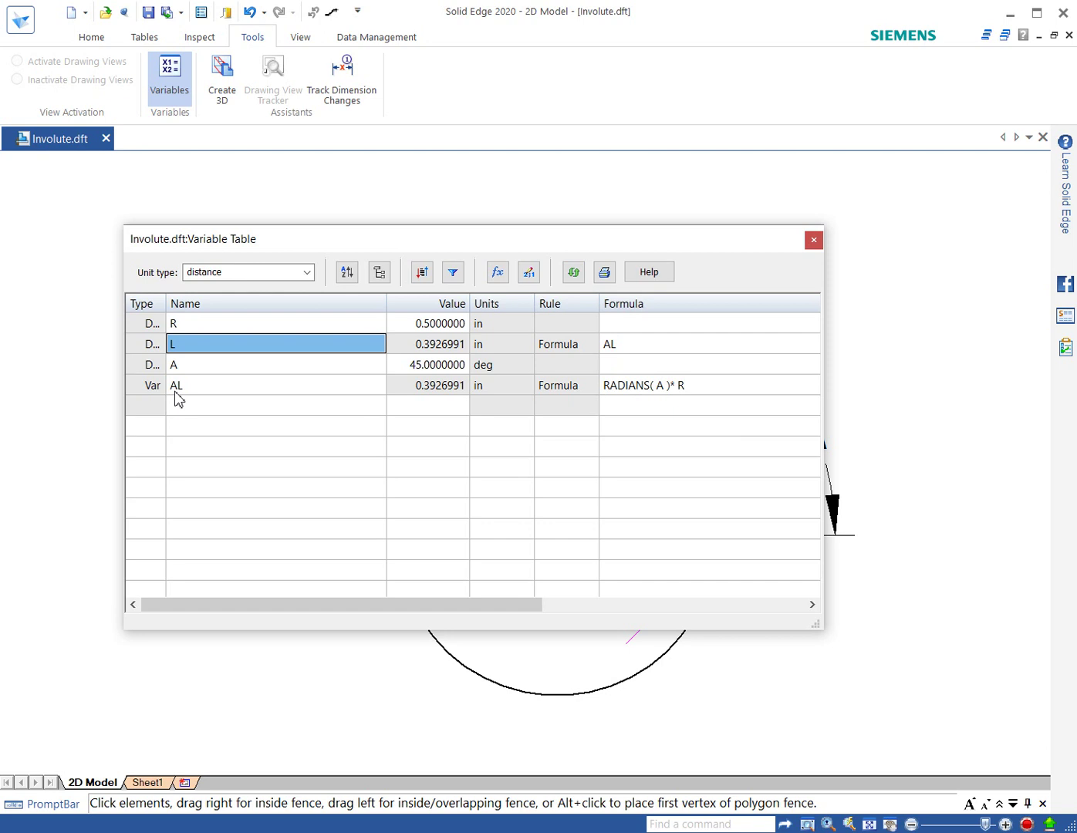
click(626, 391)
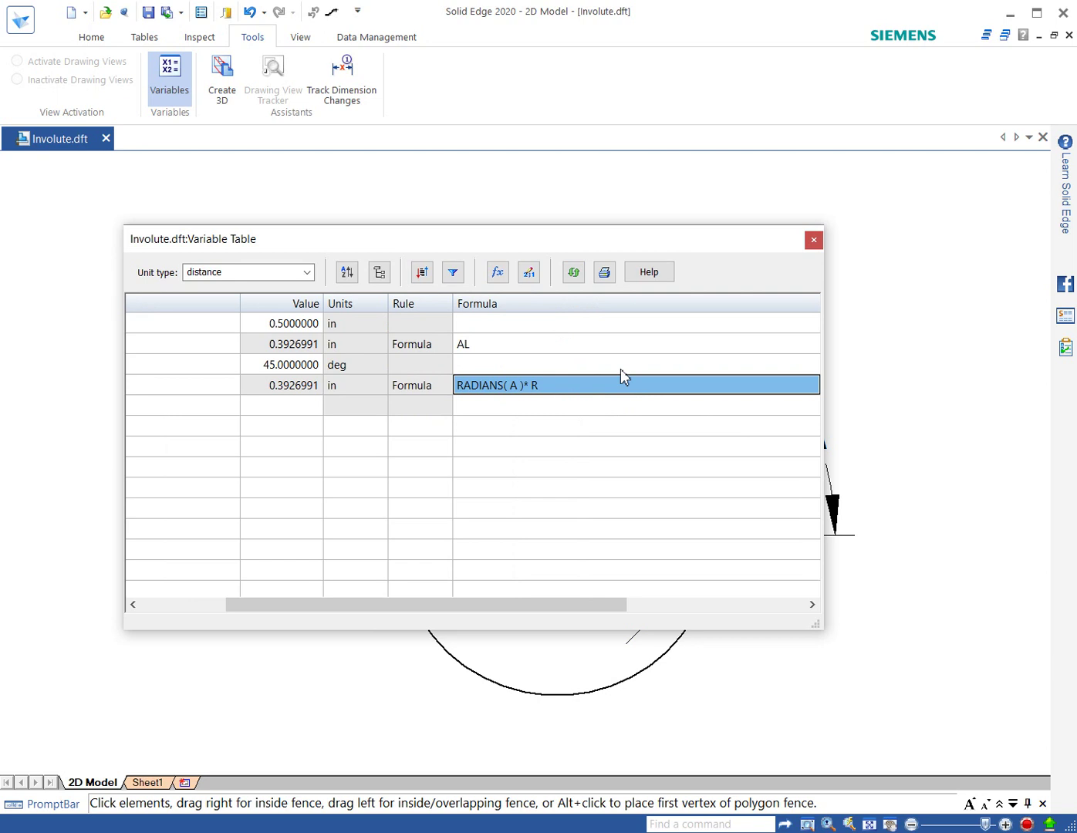
click(498, 273)
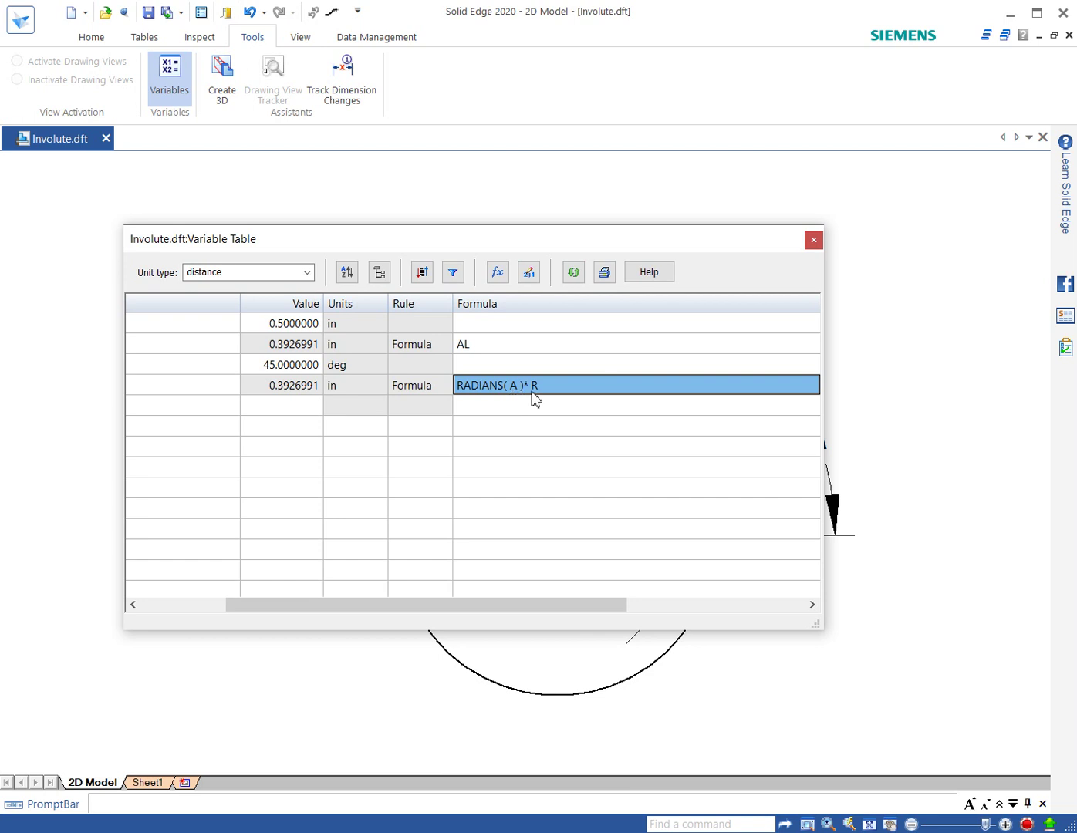
drag(523, 604, 386, 606)
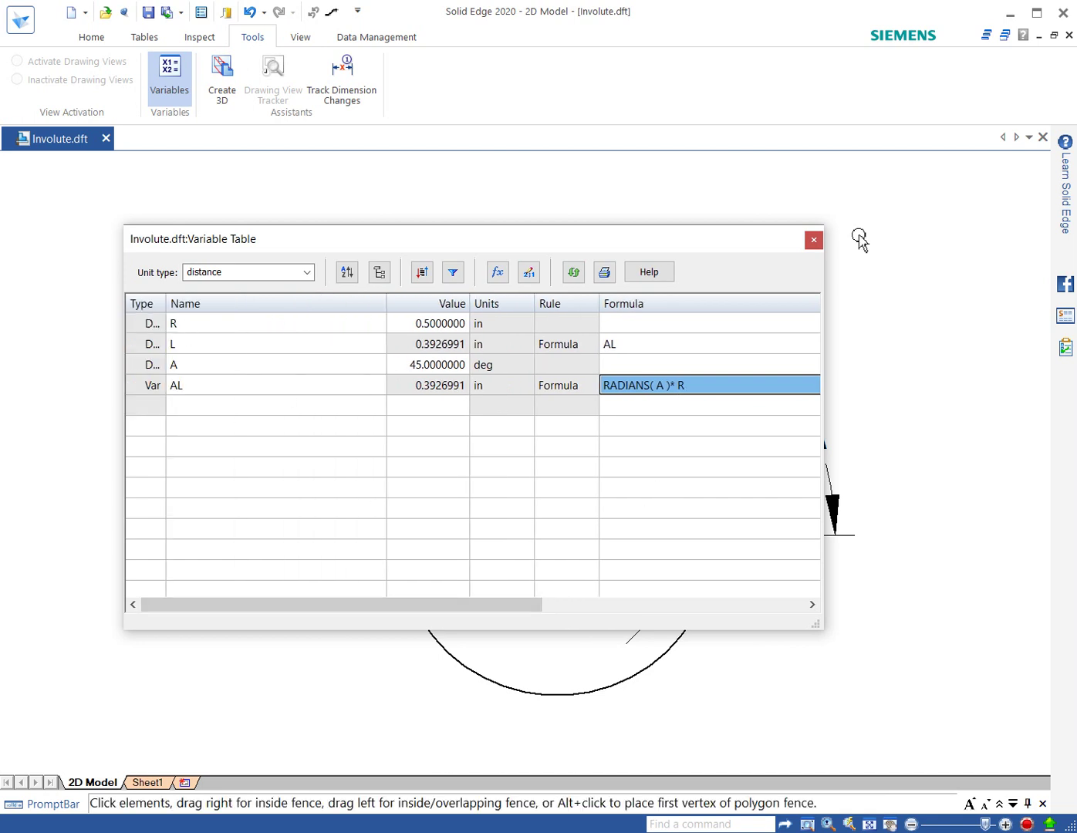
click(816, 248)
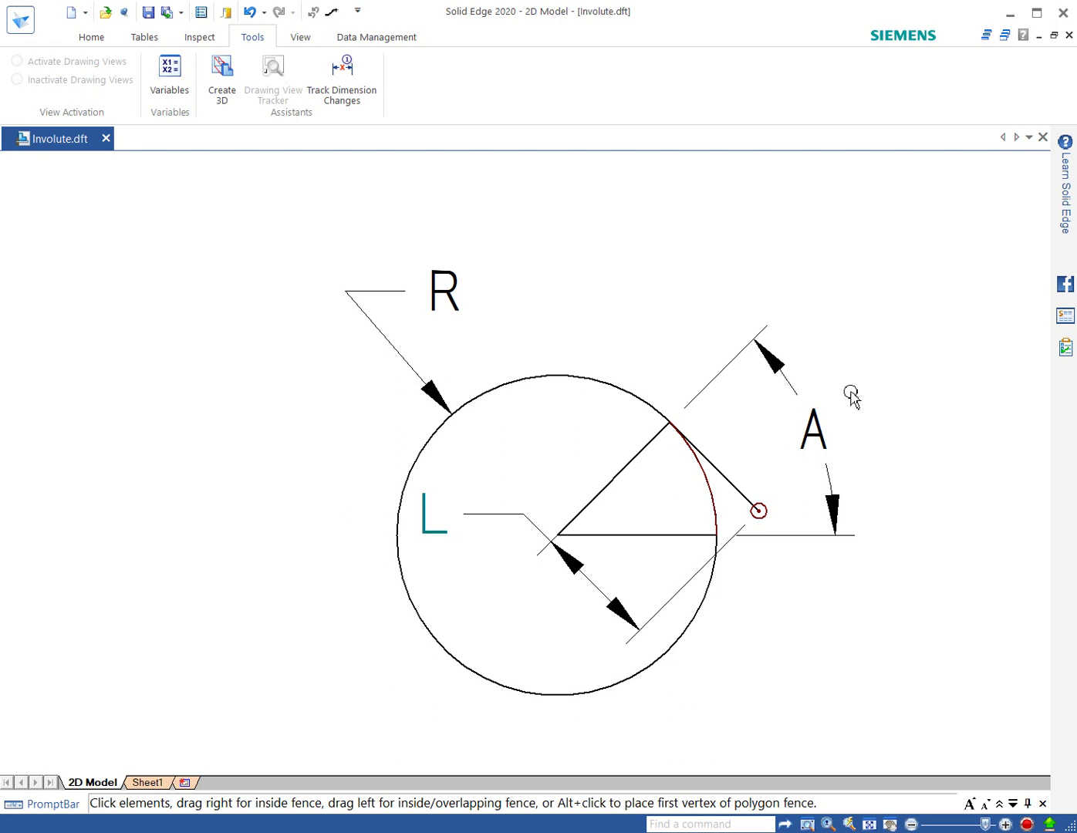
Change angle dimension A to .001° so L collapses nearly to zero
click(813, 430)
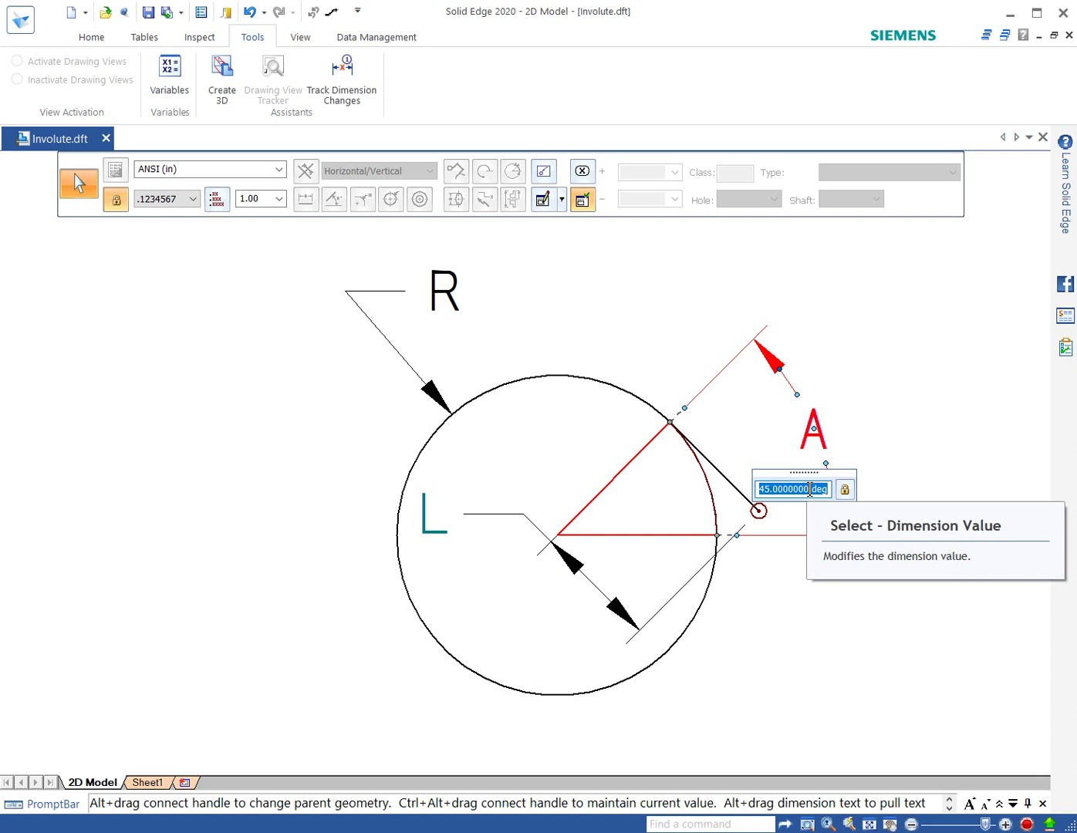
text(.001)
key(Return)
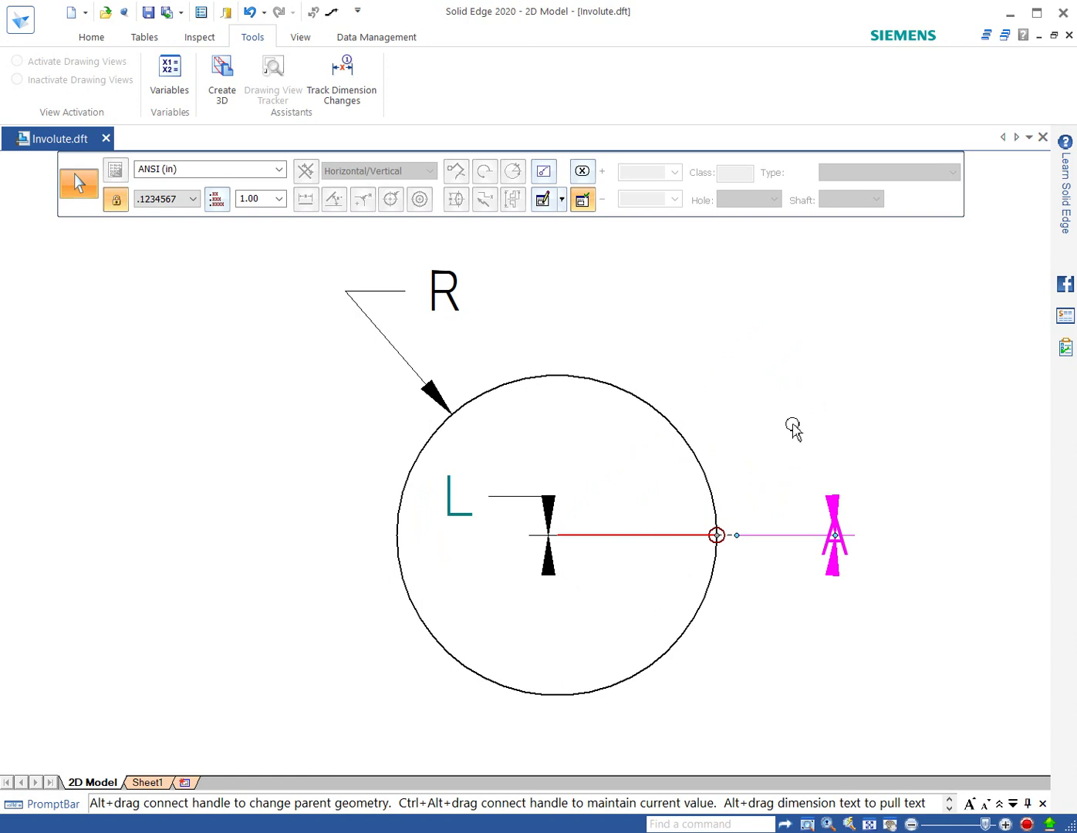
In the PathTrace macro, sweep dimension A in 5° steps to 270.001° with 0.01 minimum point spacing
click(333, 15)
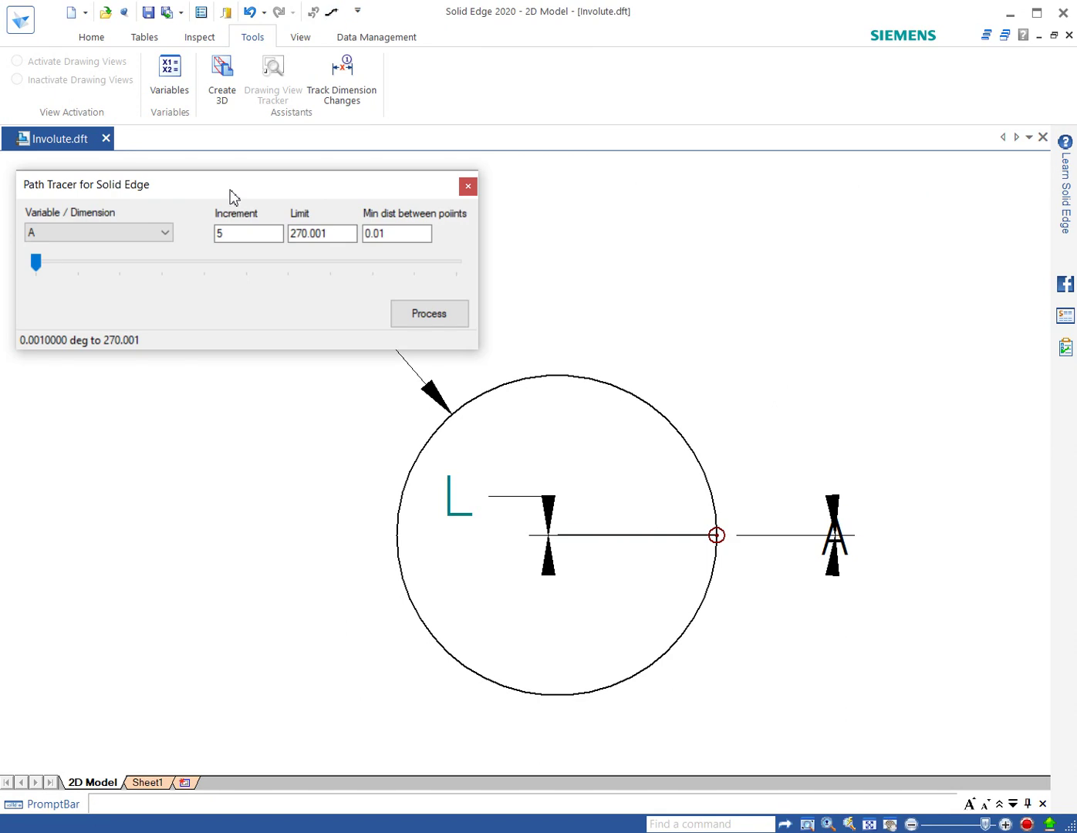
click(162, 236)
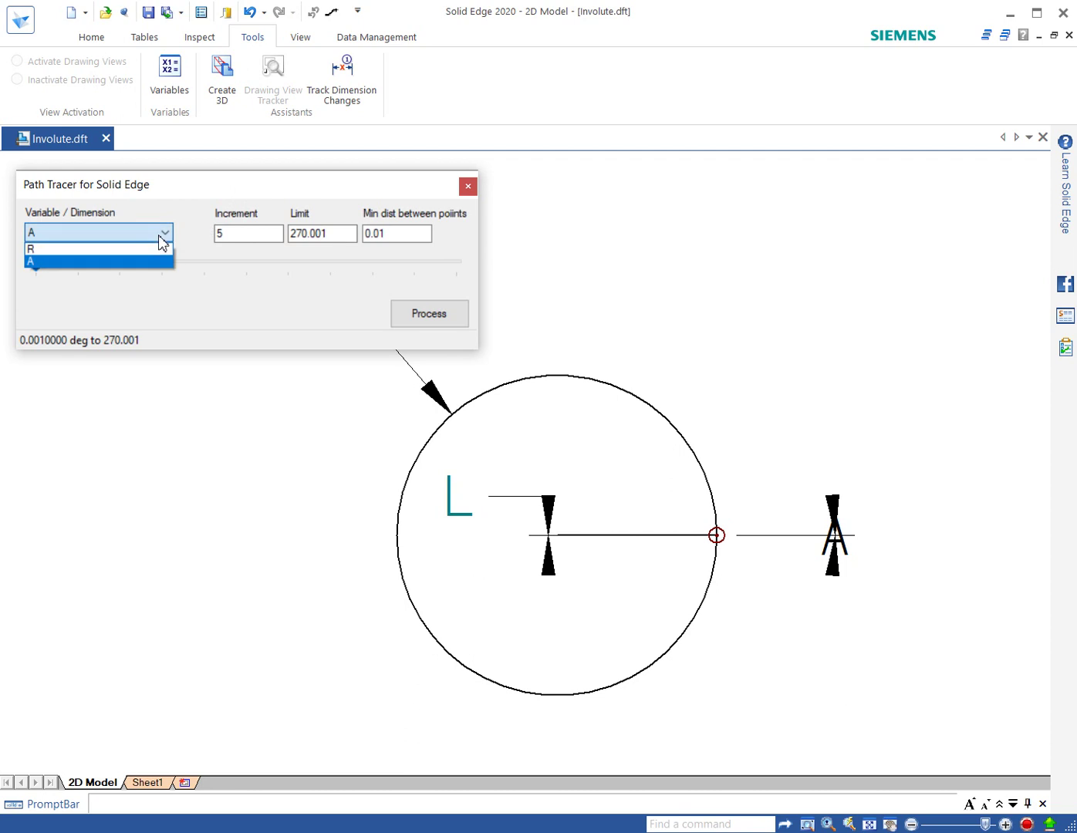
click(160, 239)
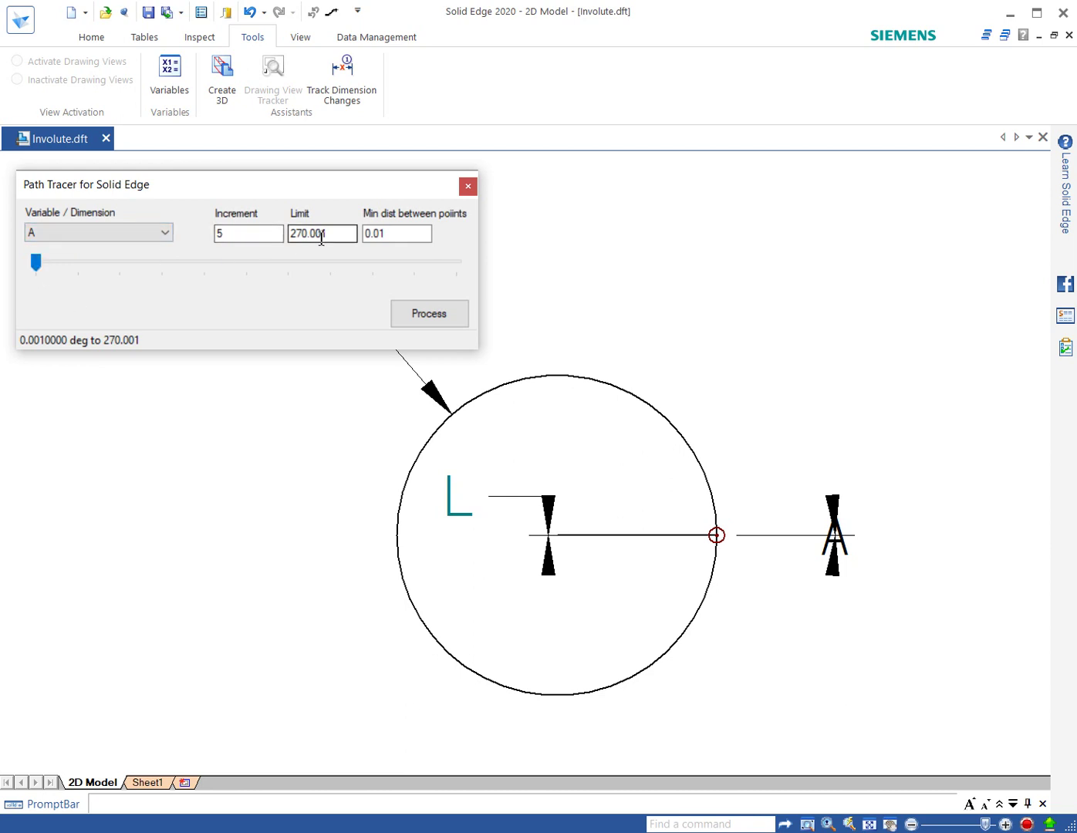
click(398, 232)
Preview the mechanism's rotation through about 11°, 73° and 92° with the slider, then return A to zero
click(36, 264)
drag(41, 273, 129, 271)
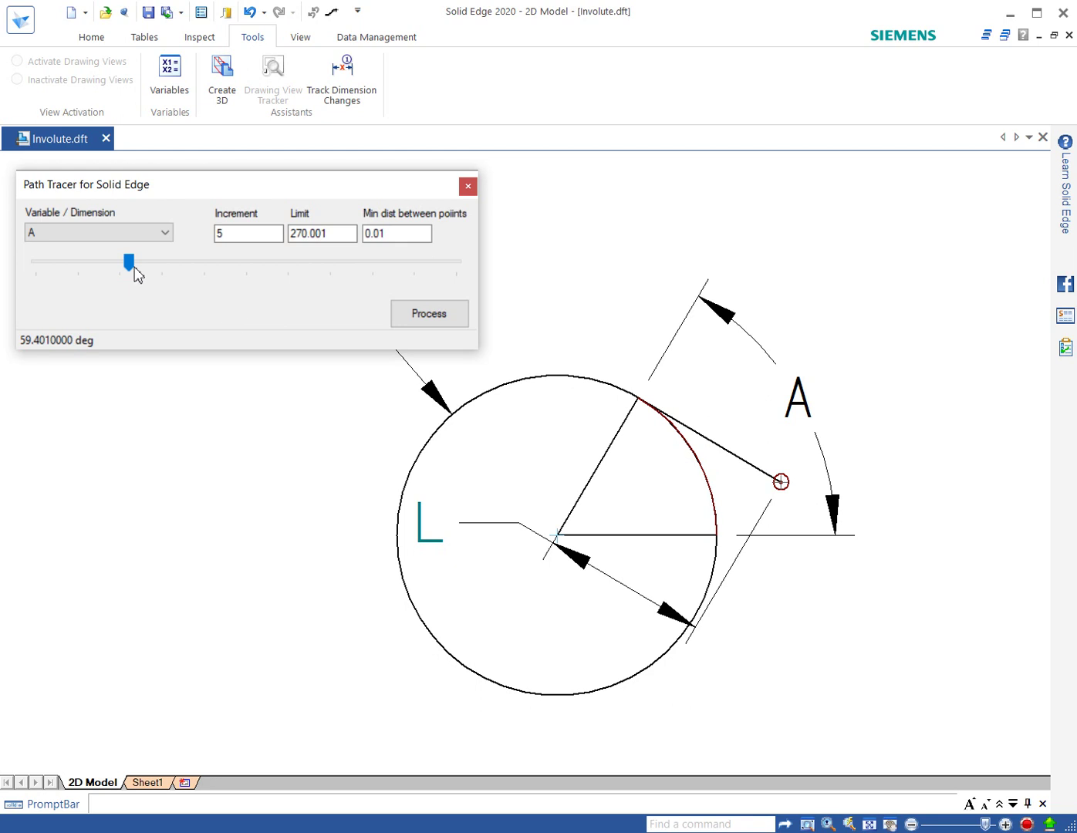
drag(130, 264, 151, 271)
drag(150, 264, 179, 264)
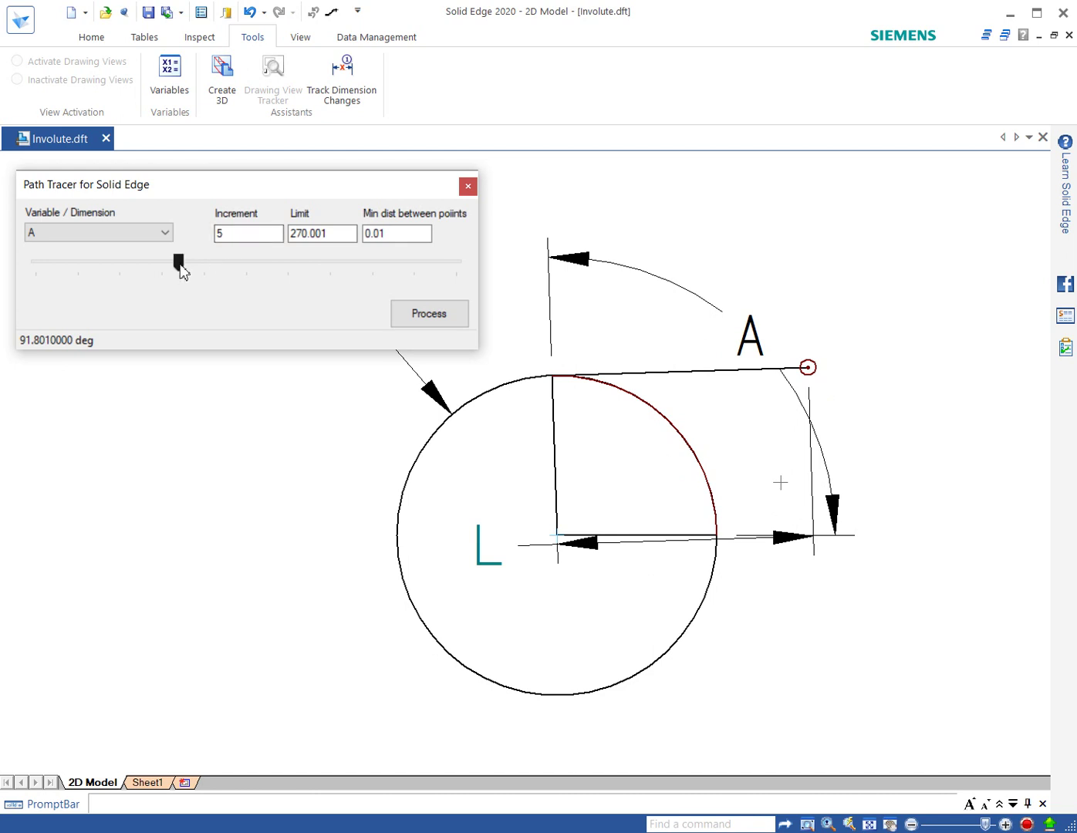
drag(180, 264, 19, 276)
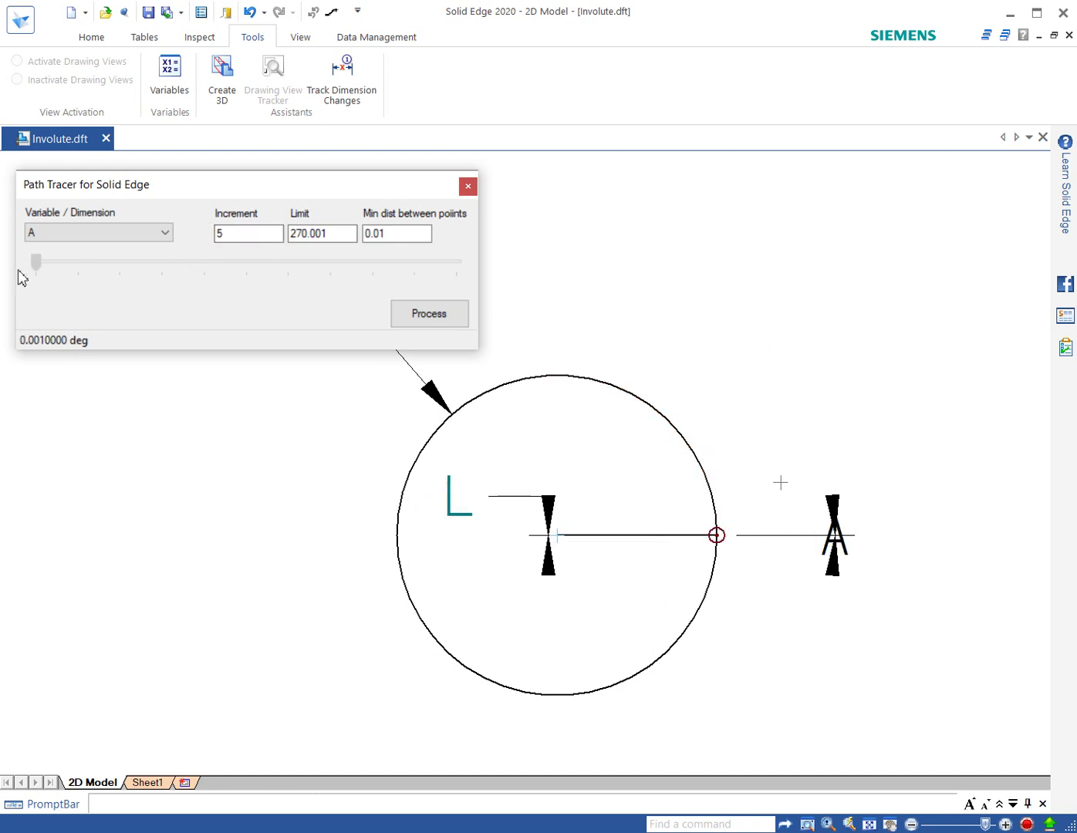
Process the trace to export Point2d 720.csv and add the involute curve, then select it
click(431, 322)
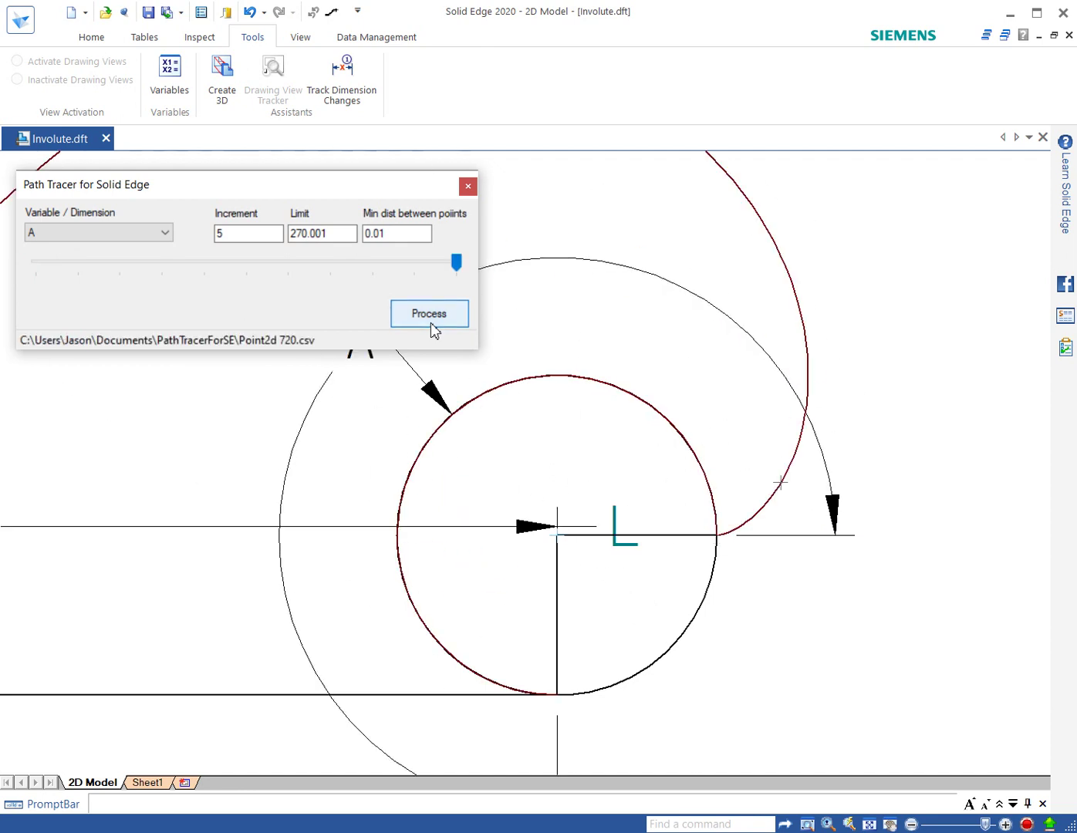
scroll(932, 446, down, 4)
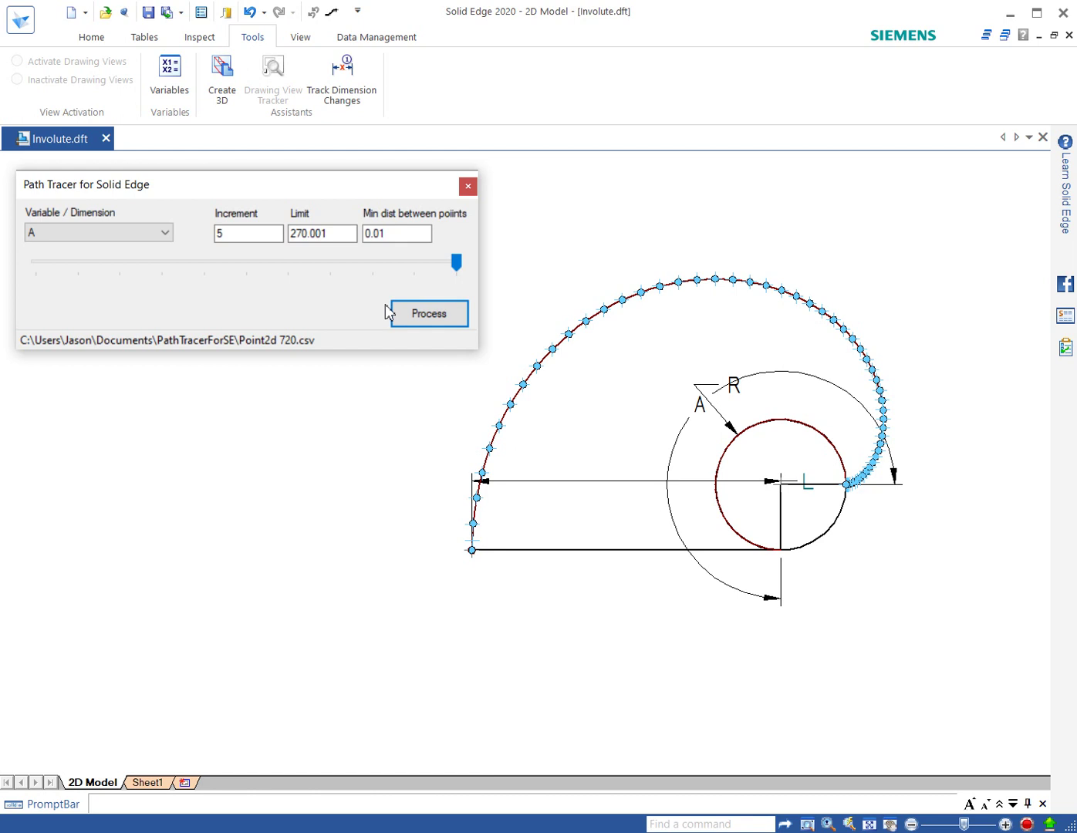
click(468, 187)
key(Escape)
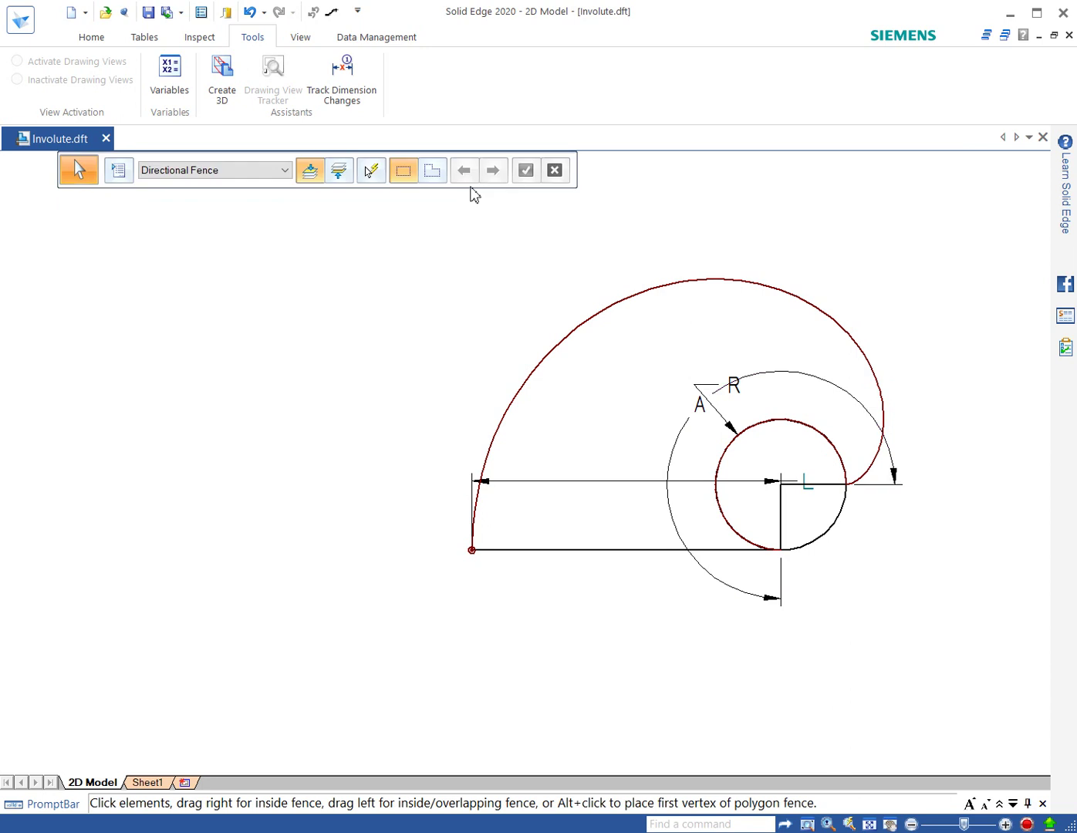
click(600, 314)
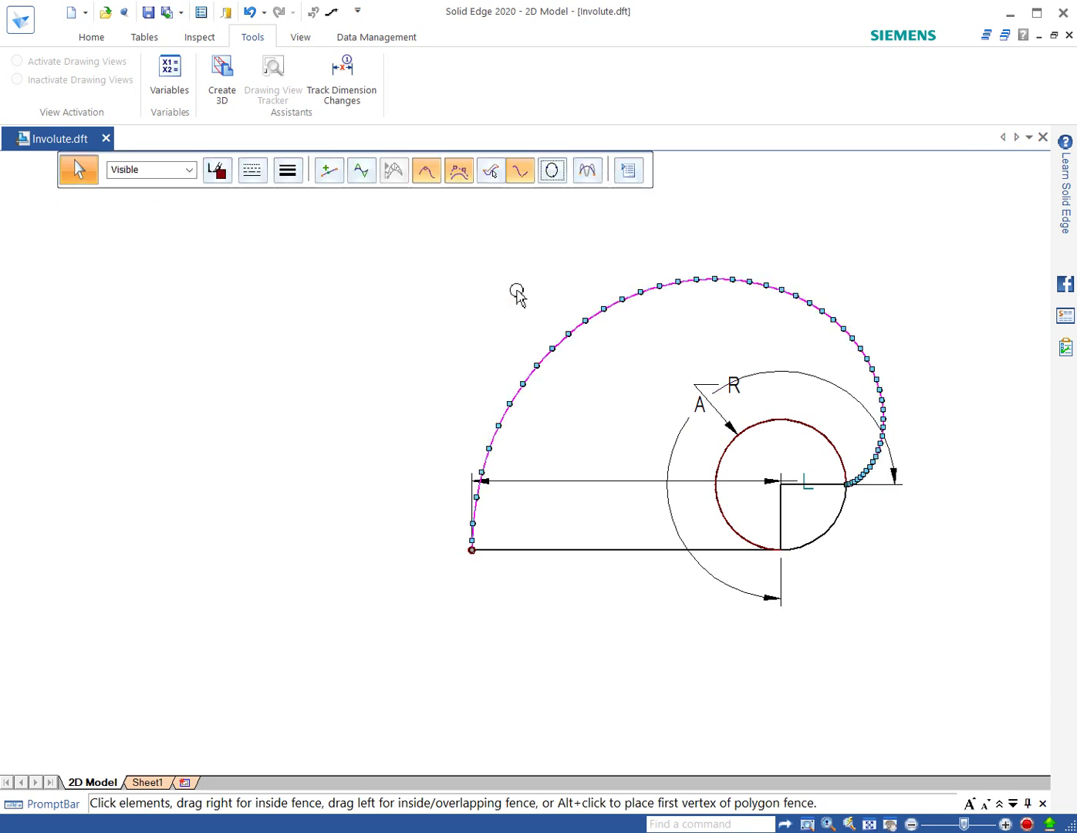